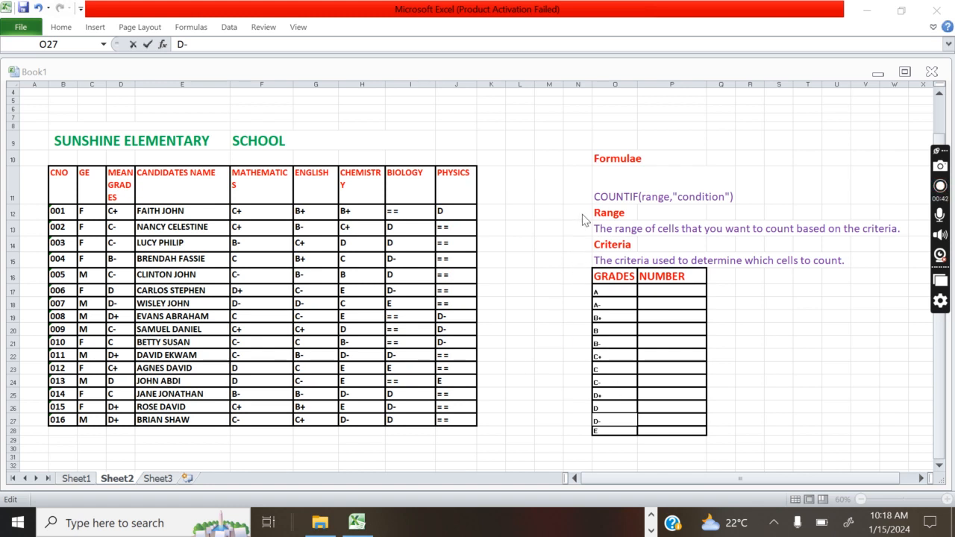
Step: Widen the MEAN GRADES column D so its heading wraps onto two lines
left_click(609, 197)
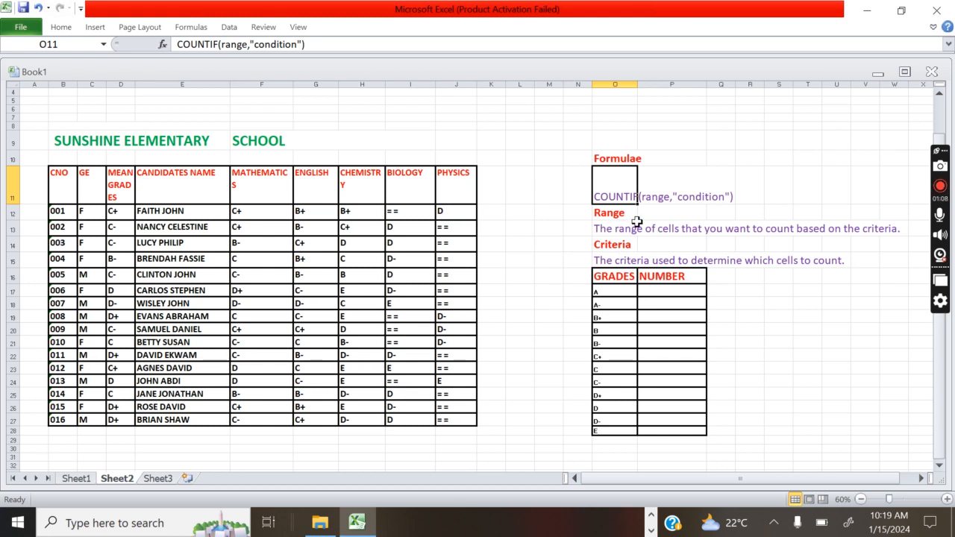
left_click(648, 197)
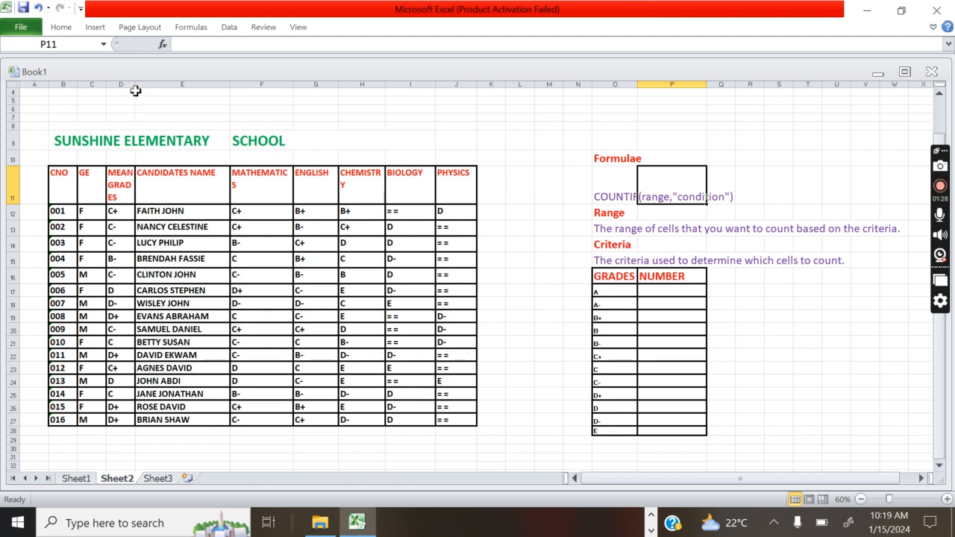
left_click_drag(135, 84, 152, 86)
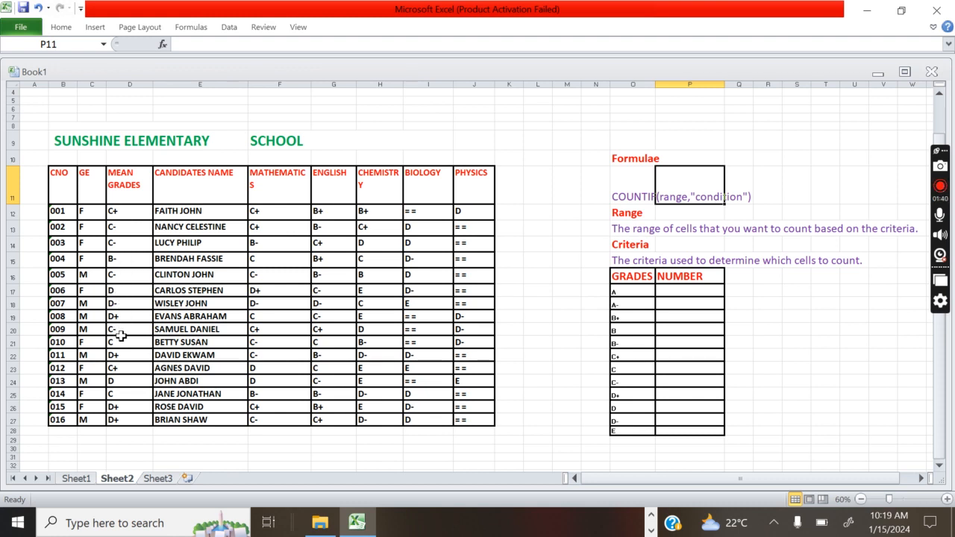
left_click(112, 383)
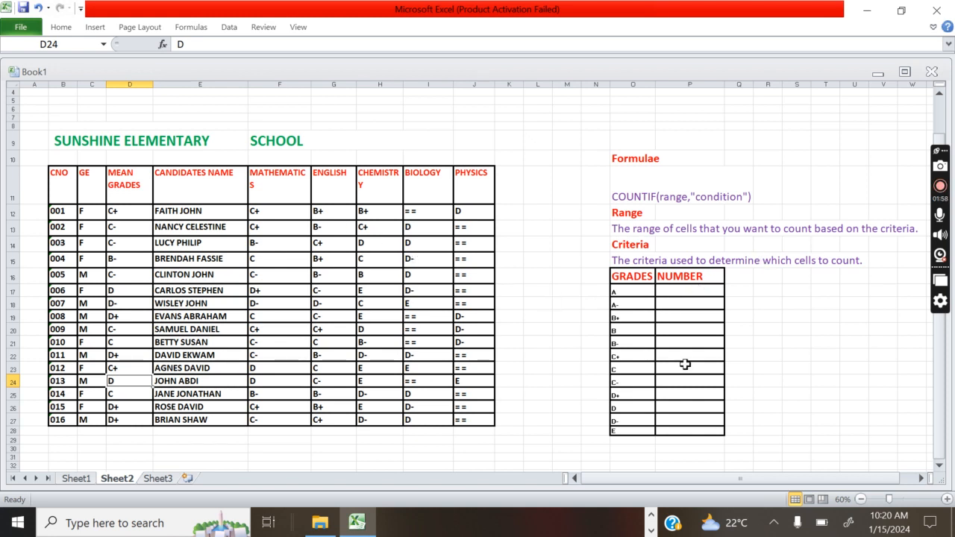
Step: Enter the formula =COUNTIF(D12:D27,"E") in the NUMBER cell beside grade E
left_click(681, 432)
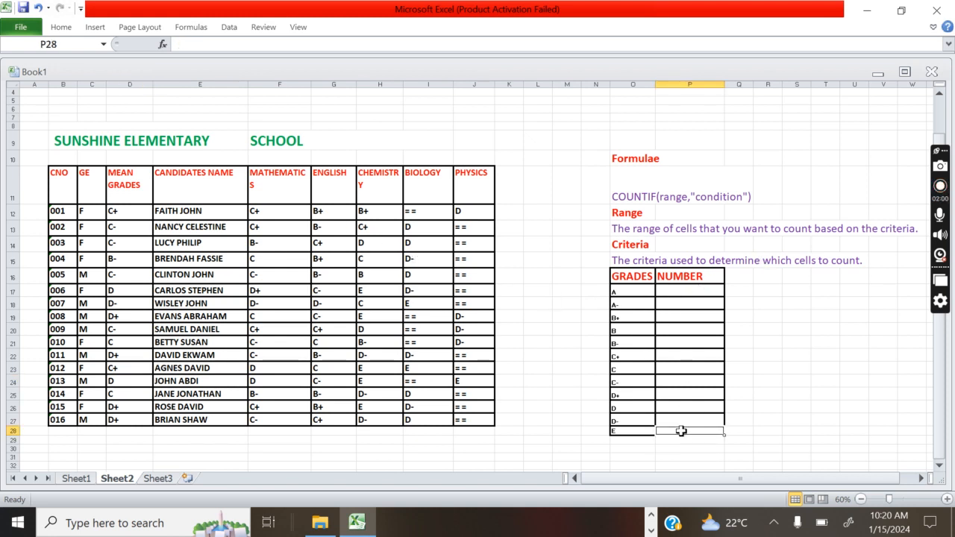
type("=")
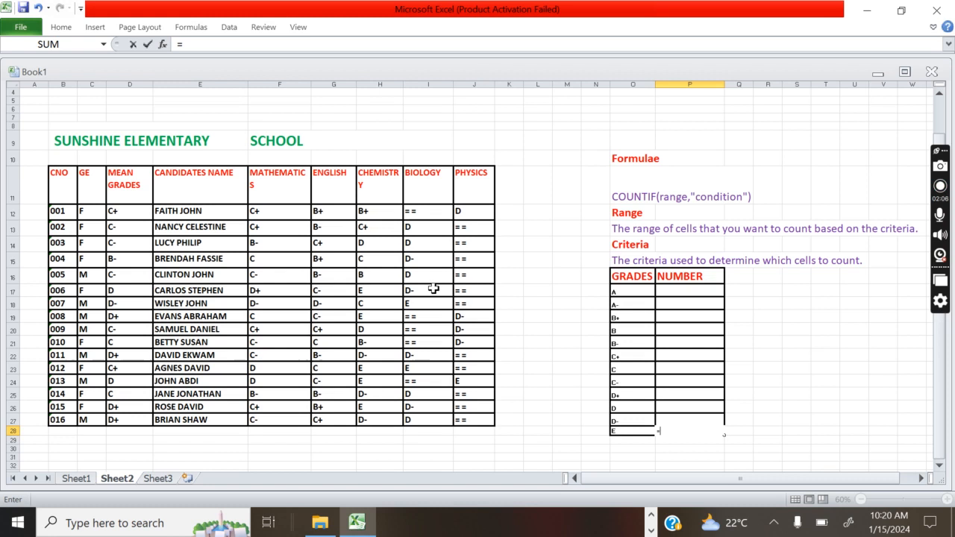
type("COUNTIF")
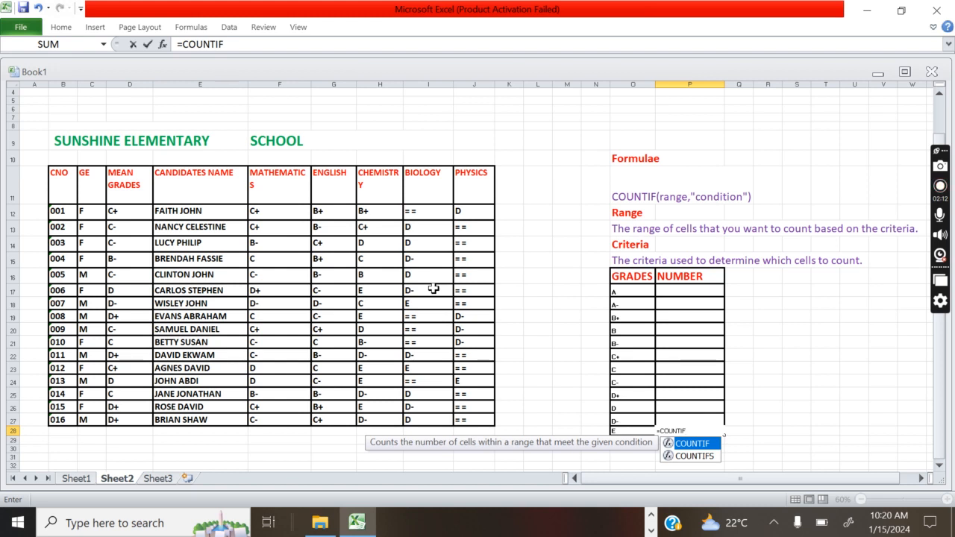
type("(")
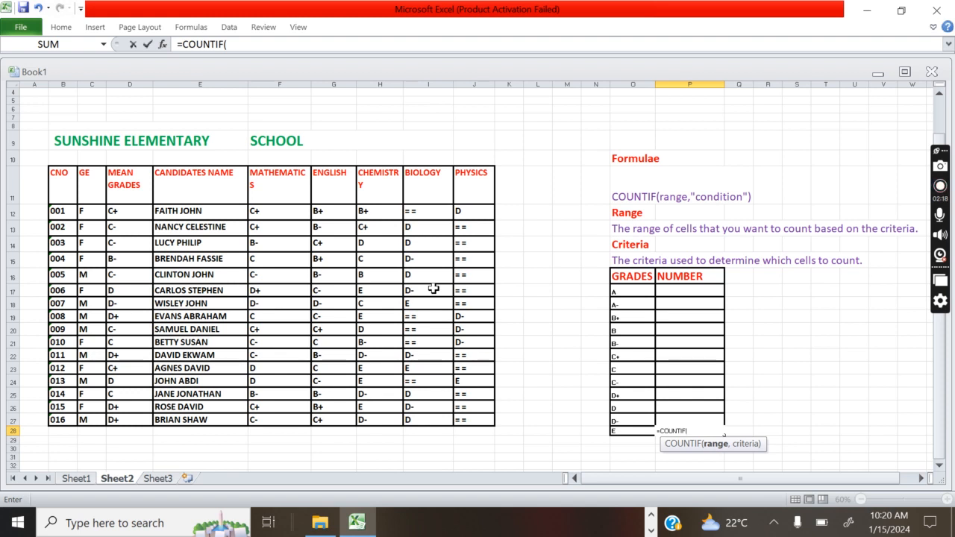
type("E")
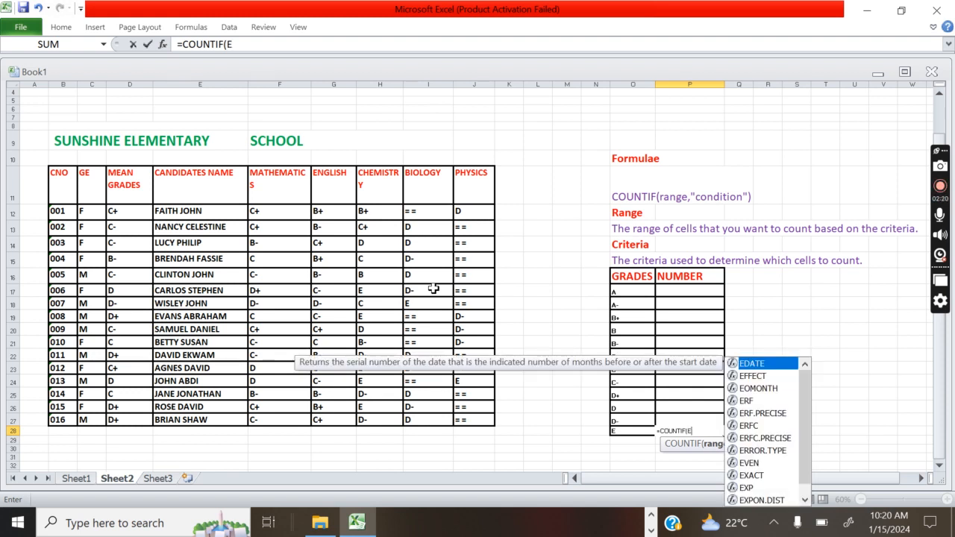
key("BackSpace")
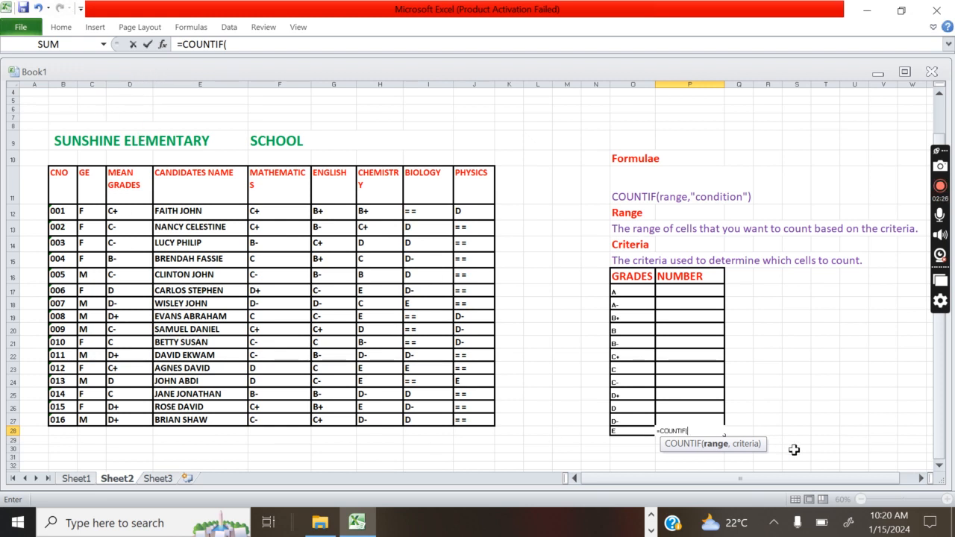
type("D")
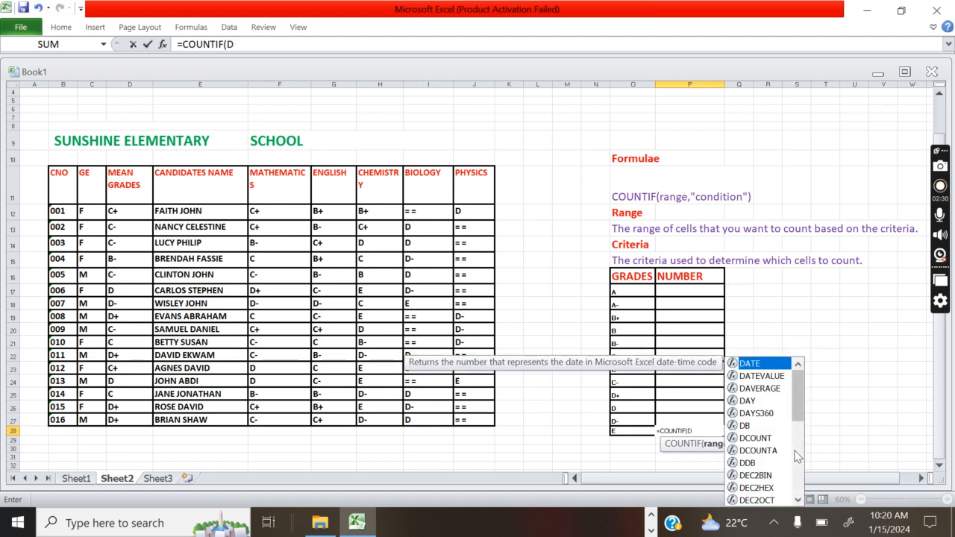
type("12")
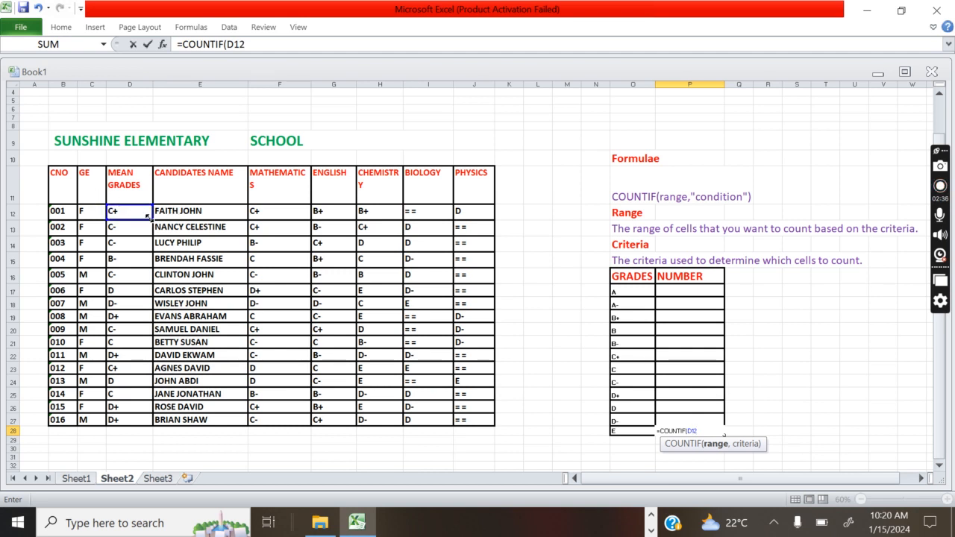
left_click_drag(148, 214, 142, 427)
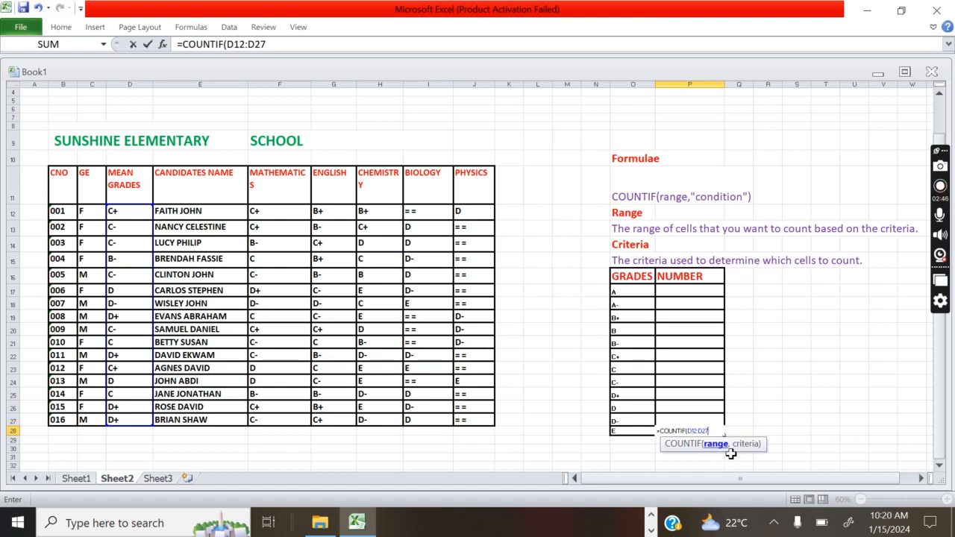
type(",")
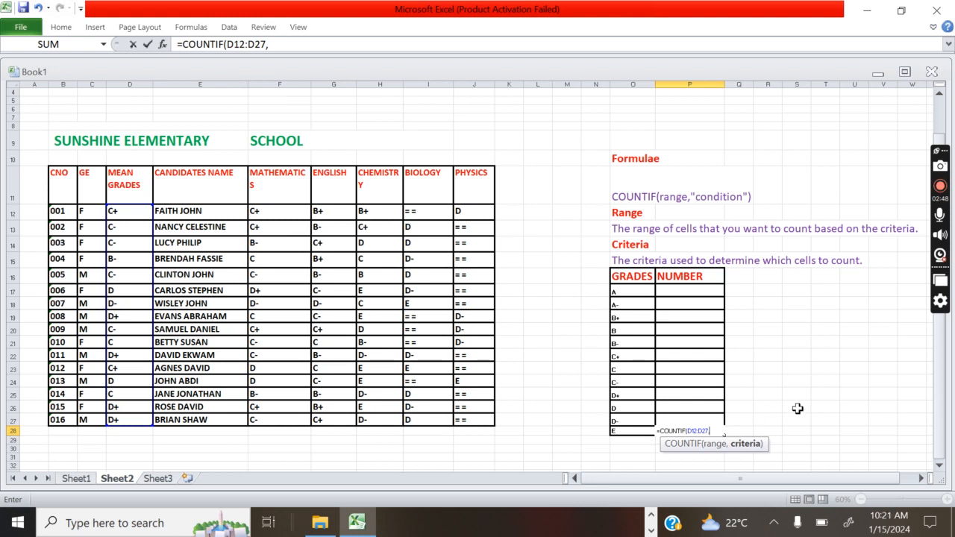
type("\"E\")")
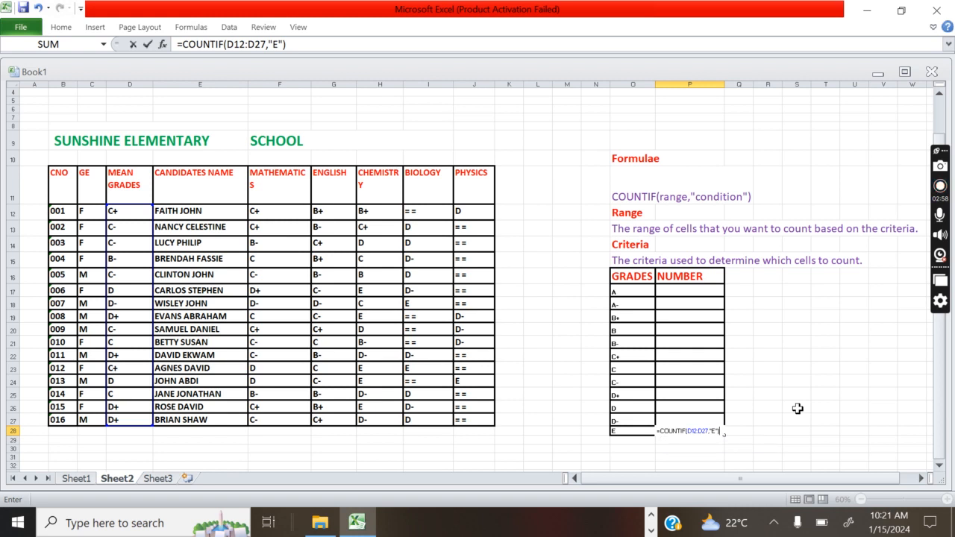
key("Return")
left_click(805, 429)
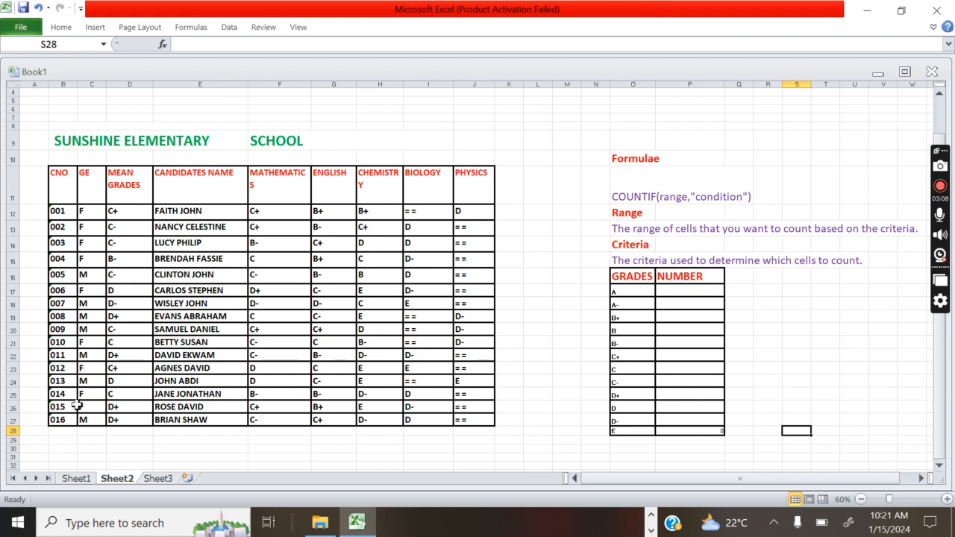
Step: Start a COUNTIF formula in the NUMBER cell beside grade D-
left_click(717, 419)
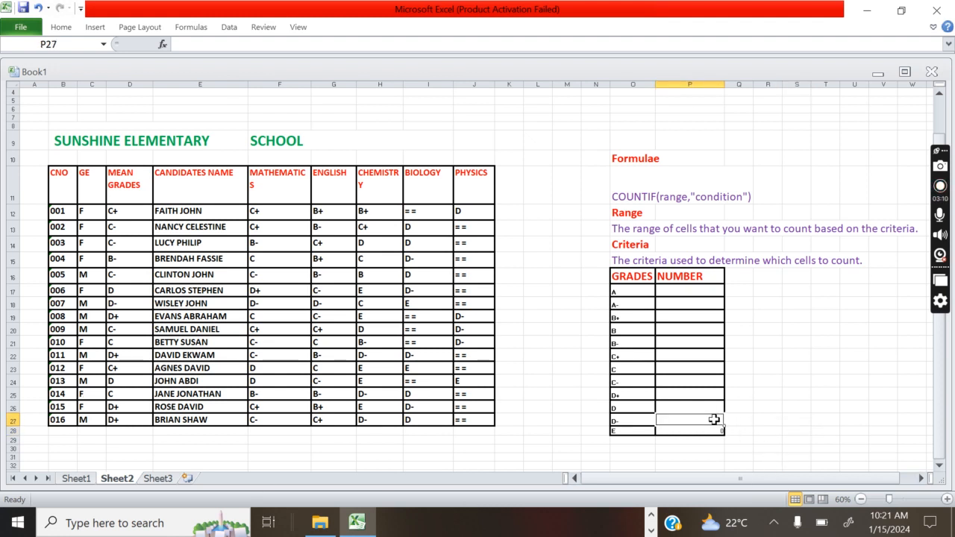
type("+")
key("BackSpace")
type("=")
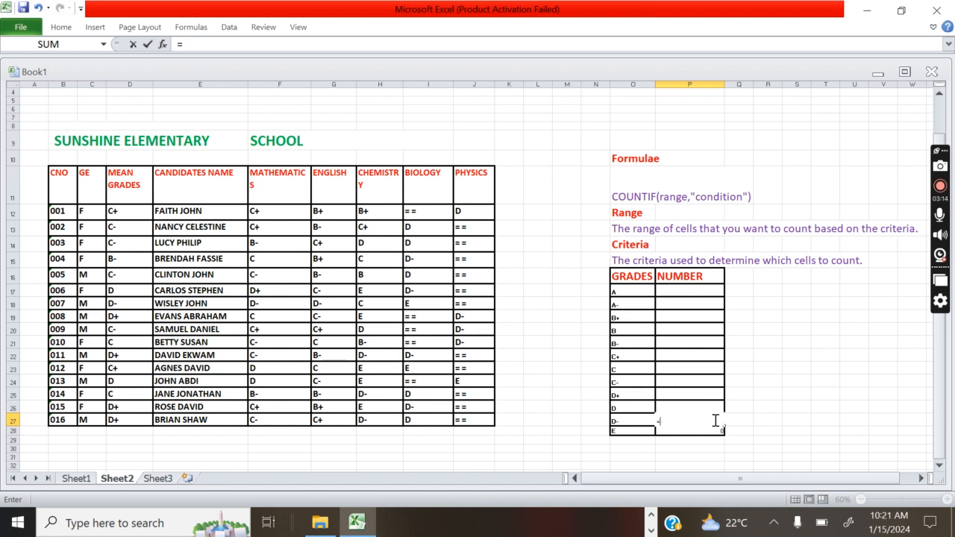
type("COUNT")
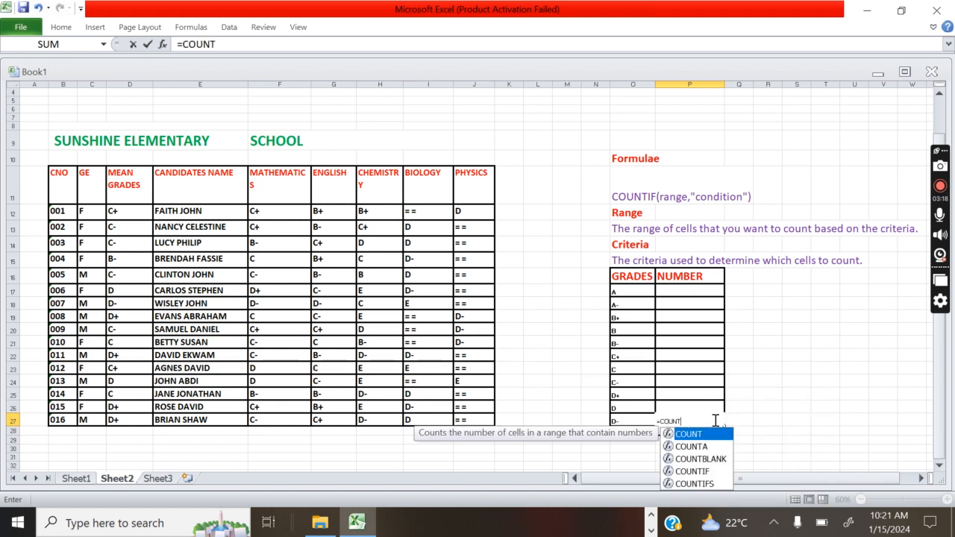
key("Down")
key("Down")
key("Down")
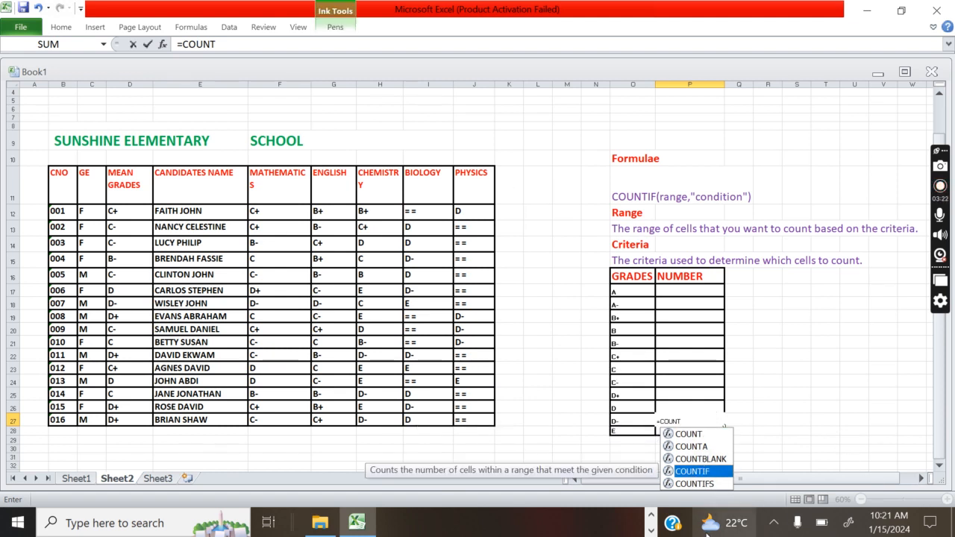
left_click(690, 422)
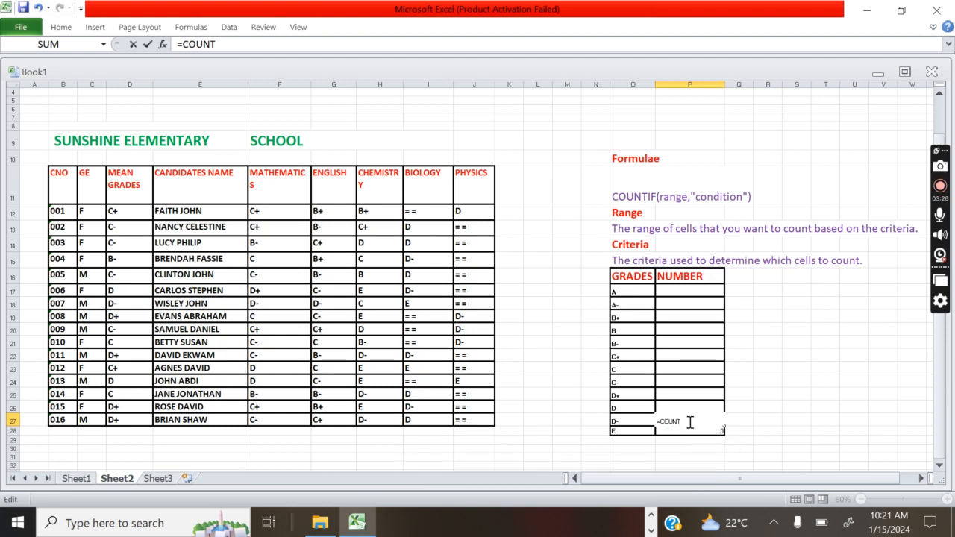
type("ID")
key("BackSpace")
type("F")
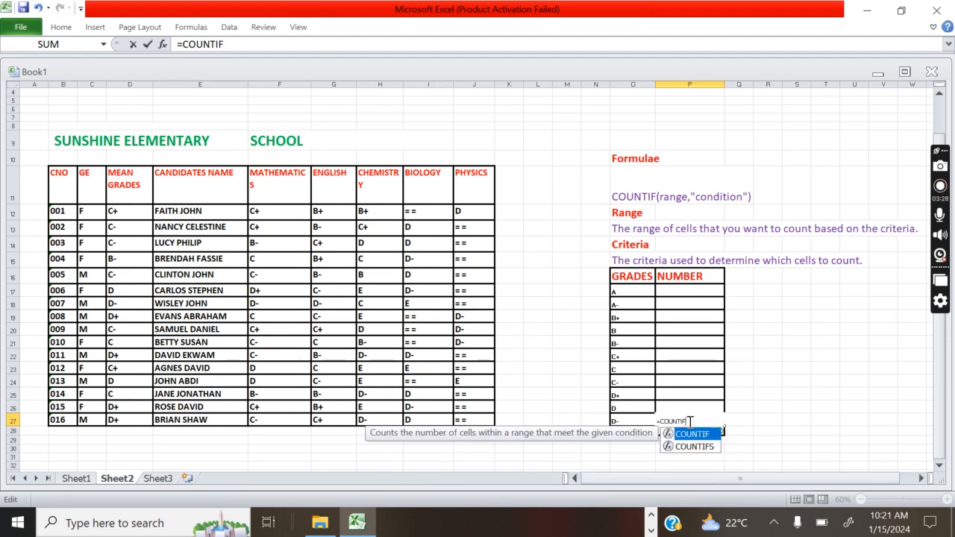
type("(")
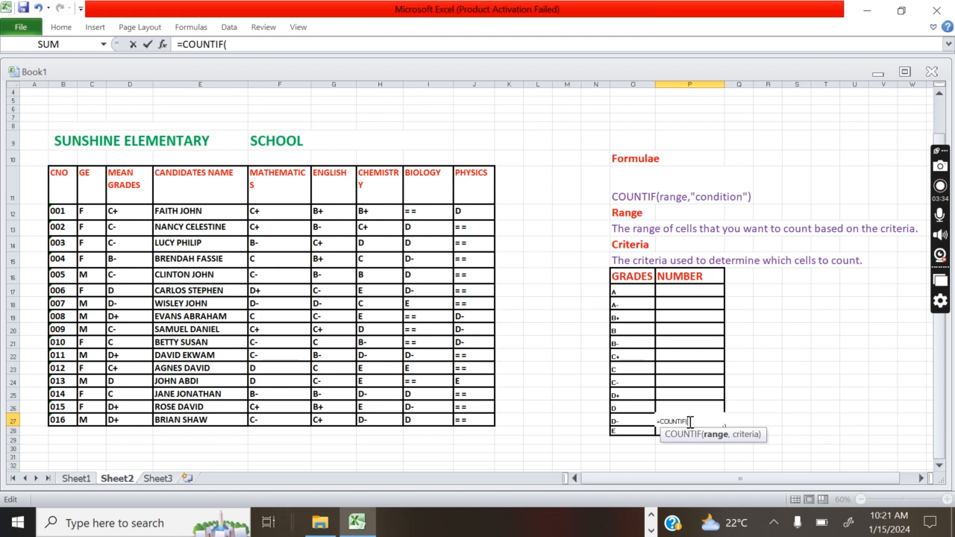
Step: Complete the D- row's COUNTIF formula with the range D12:D27 and the criterion "D-", and check the matching mean grade
type("D12")
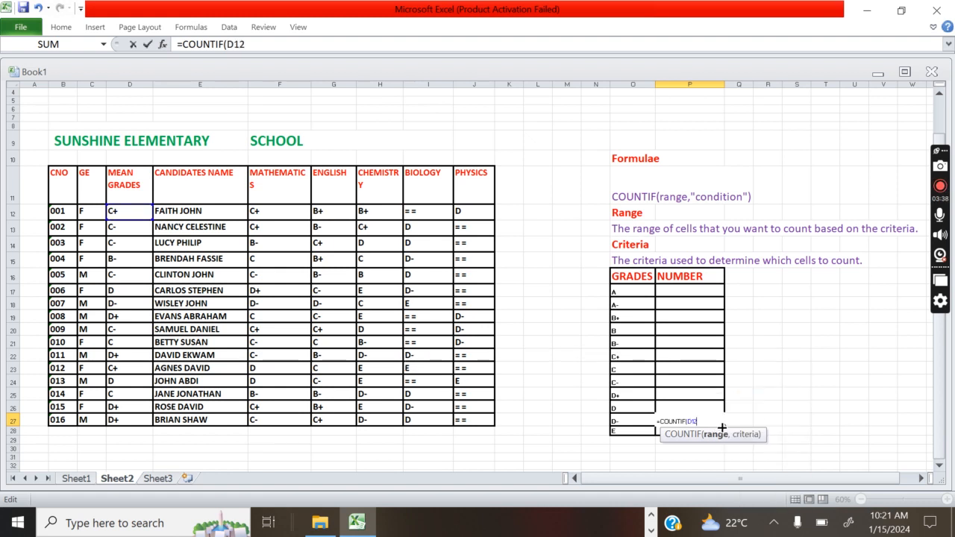
type(":")
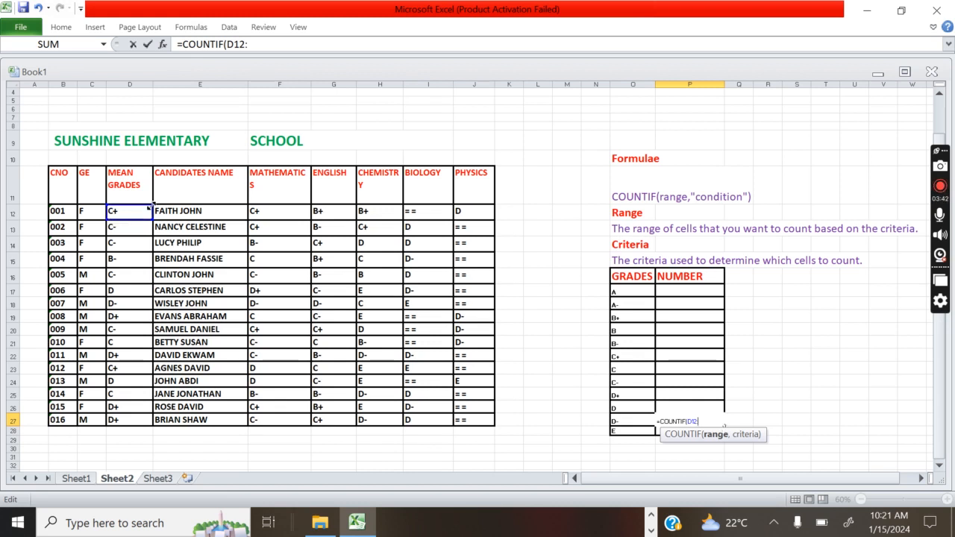
left_click_drag(149, 215, 134, 428)
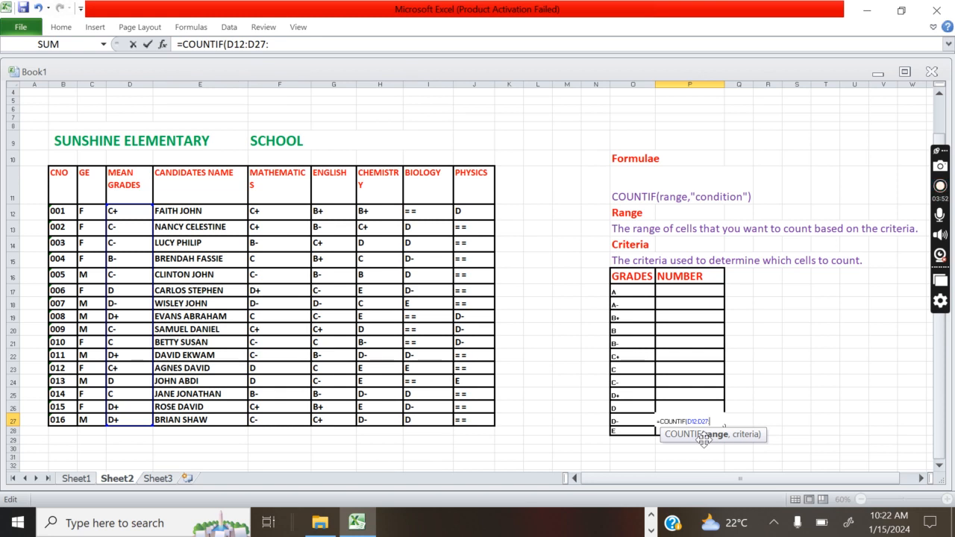
type(",\"D")
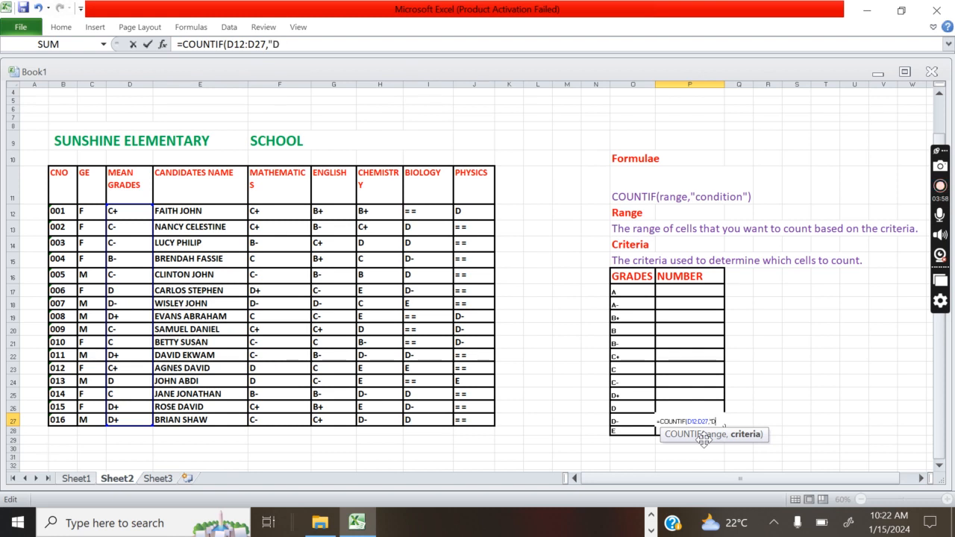
type("-")
key("Return")
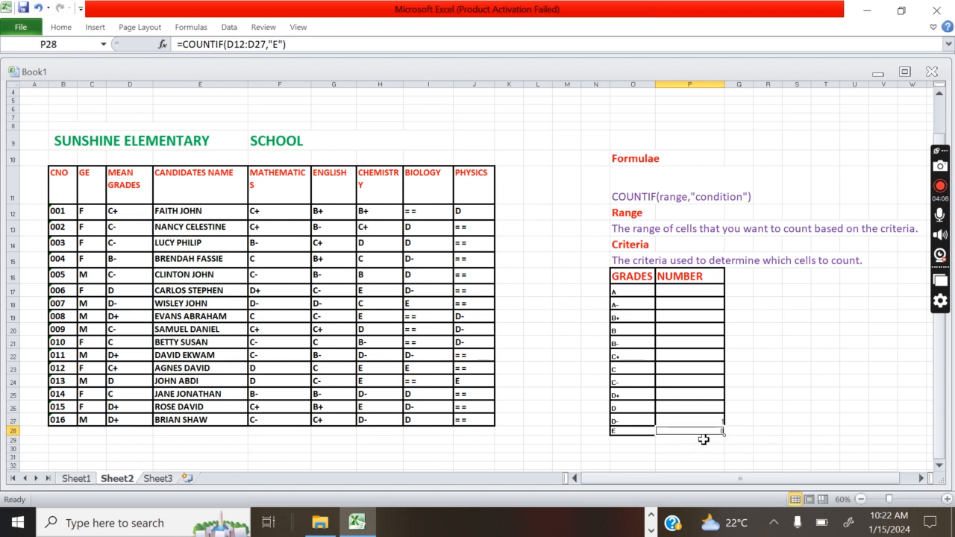
left_click(797, 382)
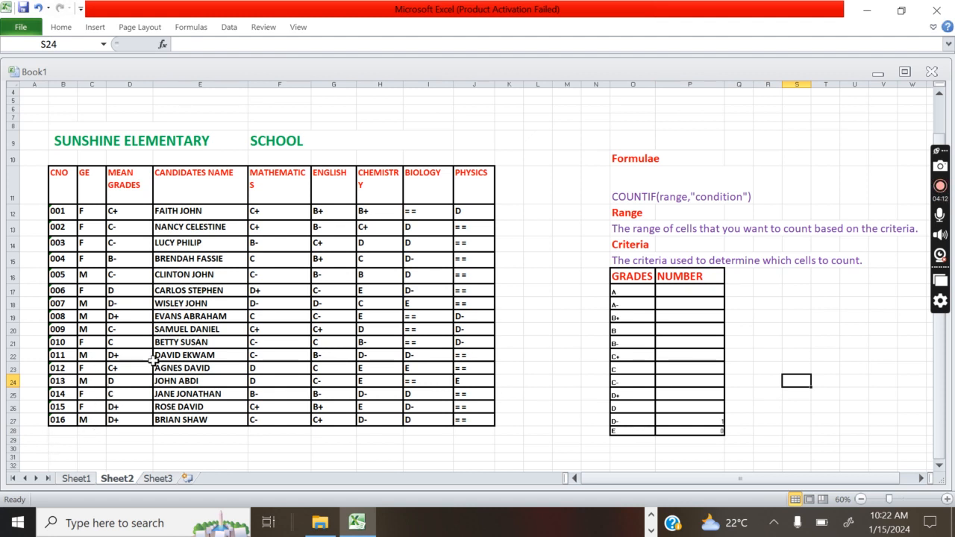
left_click(124, 303)
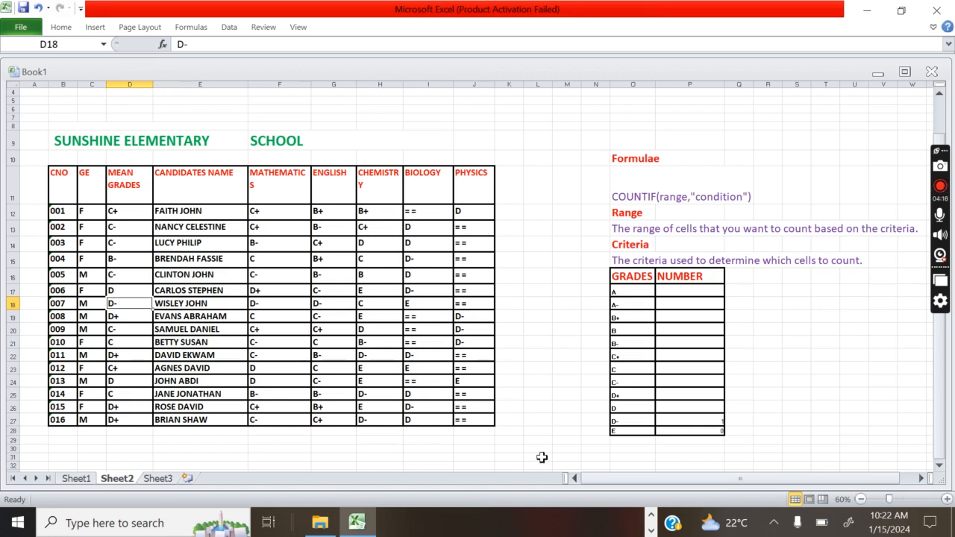
Step: Try filling the D- row's COUNTIF formula up through the grade A row, and undo the fill
left_click(686, 408)
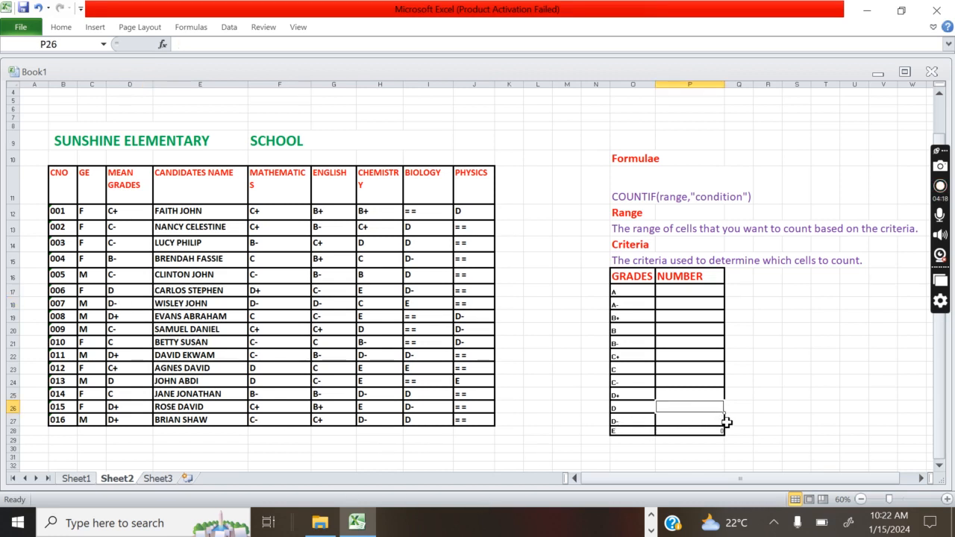
left_click(721, 420)
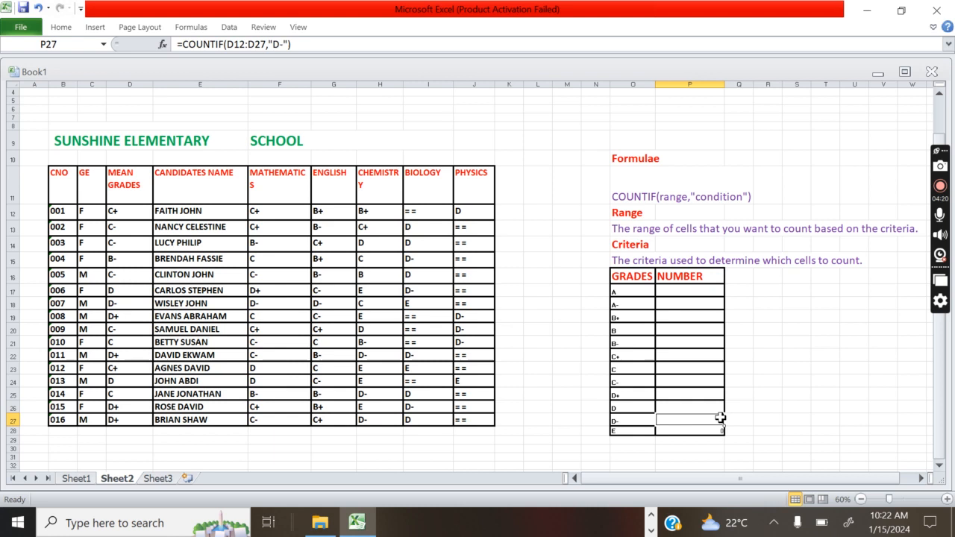
left_click_drag(724, 423, 725, 423)
left_click_drag(722, 425, 721, 286)
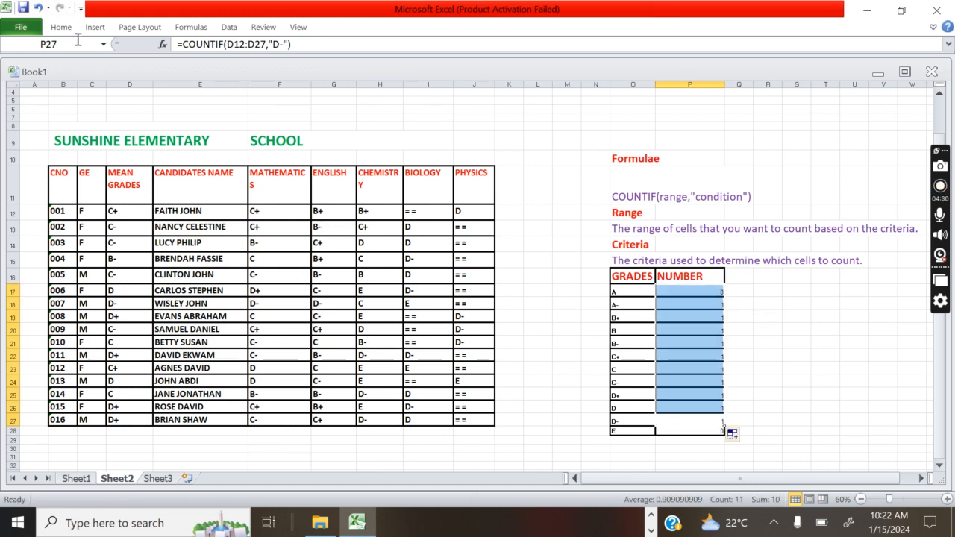
left_click(40, 9)
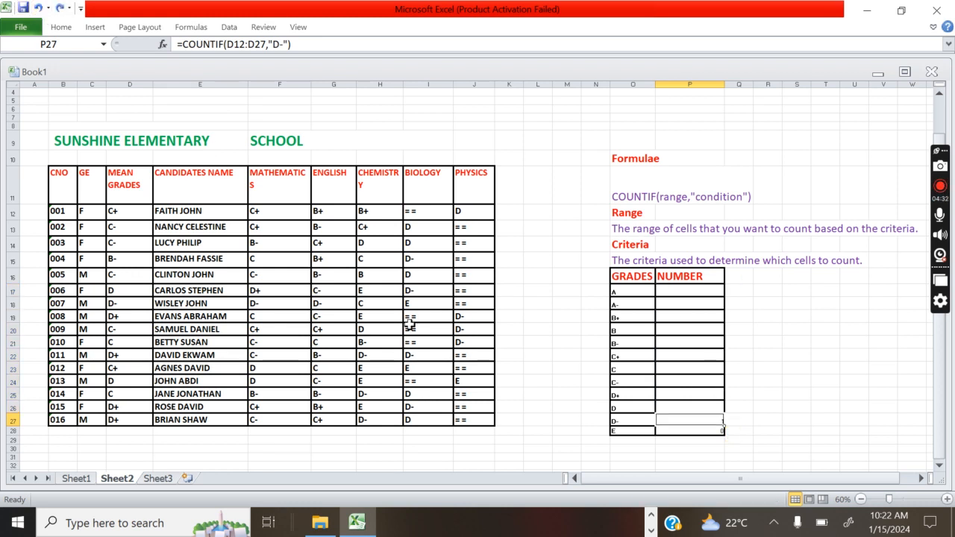
Step: Copy the D- row's COUNTIF formula into the NUMBER cell beside grade D
left_click(696, 413)
double_click(695, 414)
left_click(692, 406)
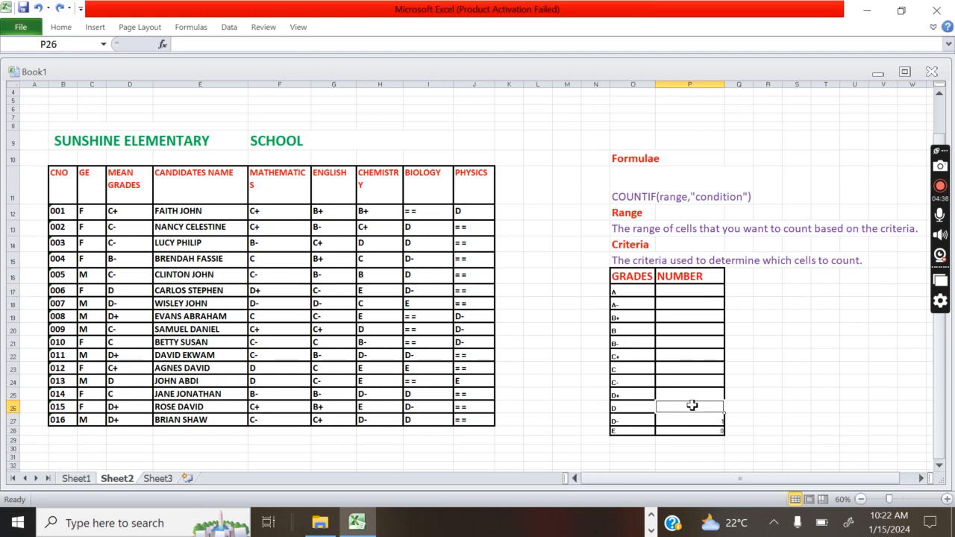
left_click(699, 420)
key("ctrl+c")
left_click(695, 405)
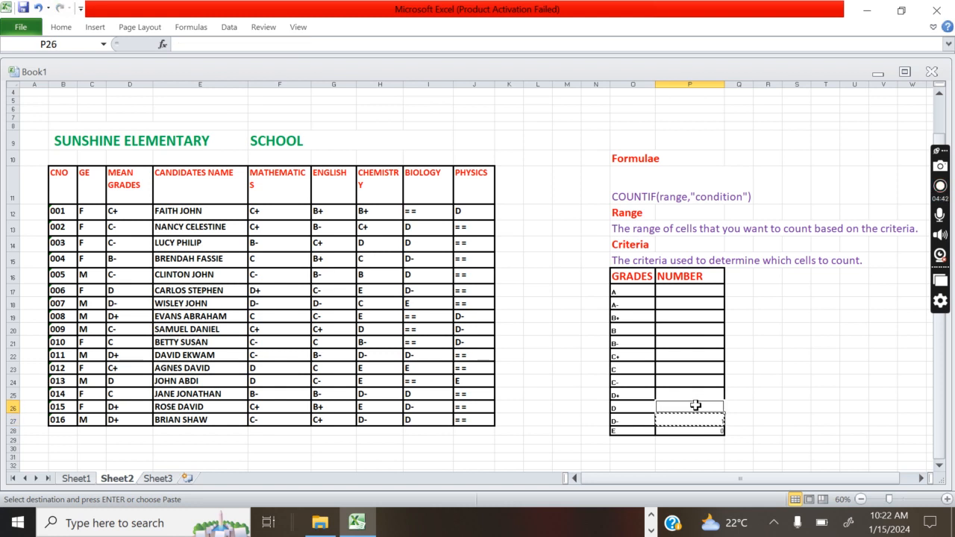
key("ctrl+v")
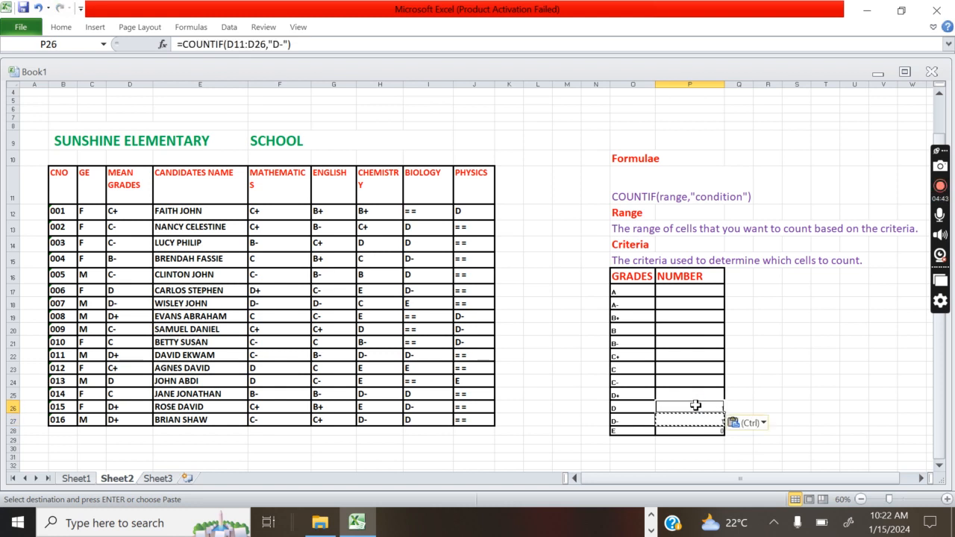
left_click(279, 46)
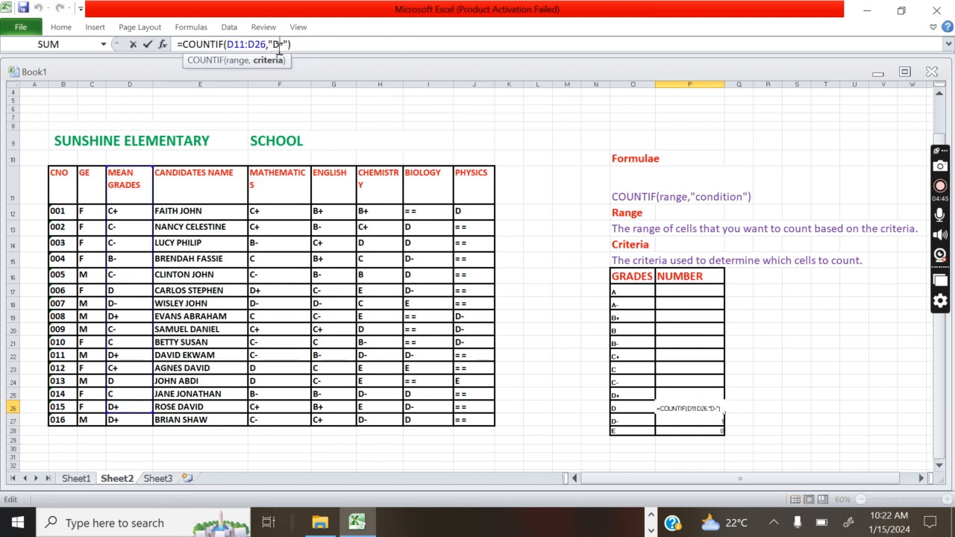
left_click(691, 402)
left_click(690, 390)
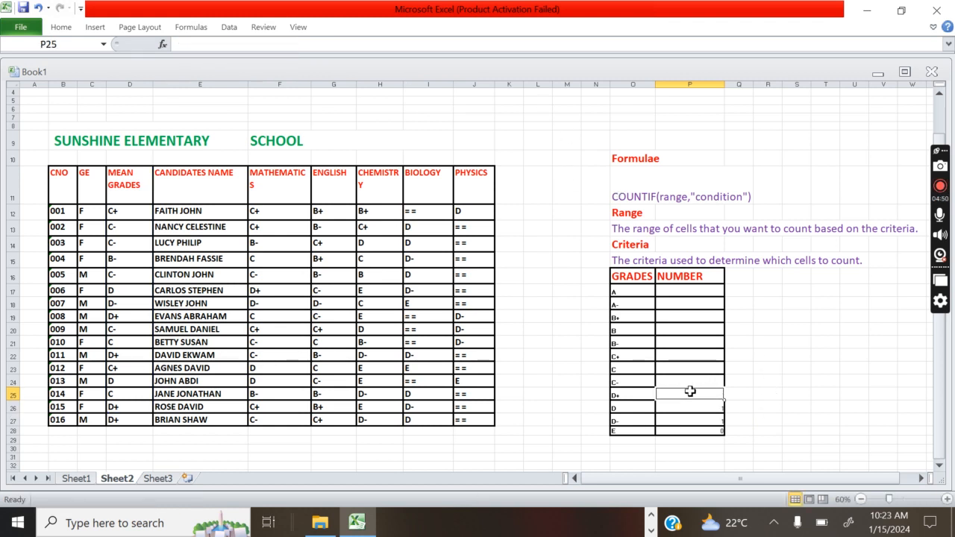